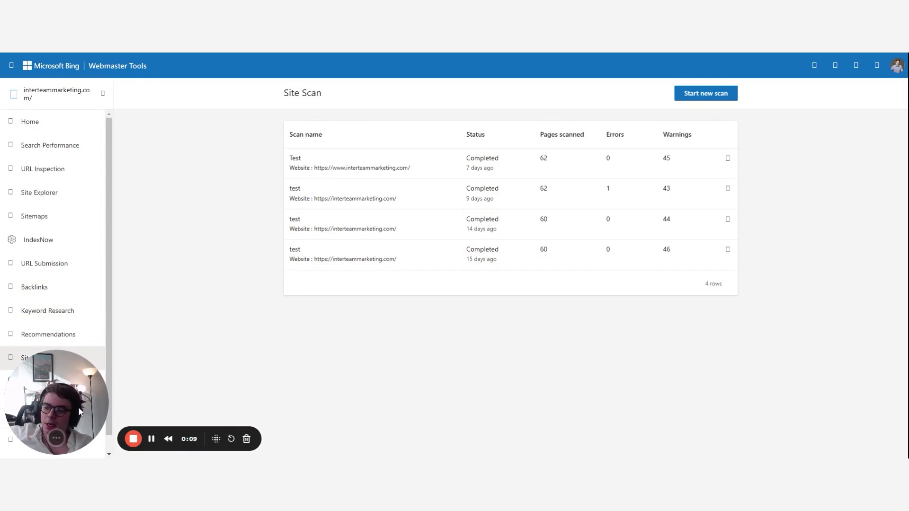
pyautogui.moveTo(33, 406)
pyautogui.mouseDown()
pyautogui.moveTo(42, 113)
pyautogui.moveTo(92, 211)
pyautogui.moveTo(35, 405)
pyautogui.moveTo(144, 405)
pyautogui.moveTo(34, 407)
pyautogui.mouseUp()
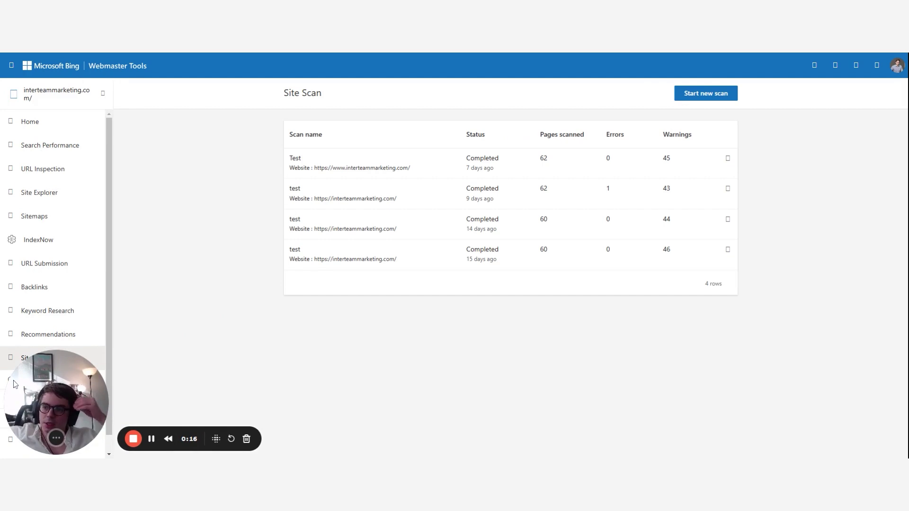
pyautogui.scroll(-1, 54, 215)
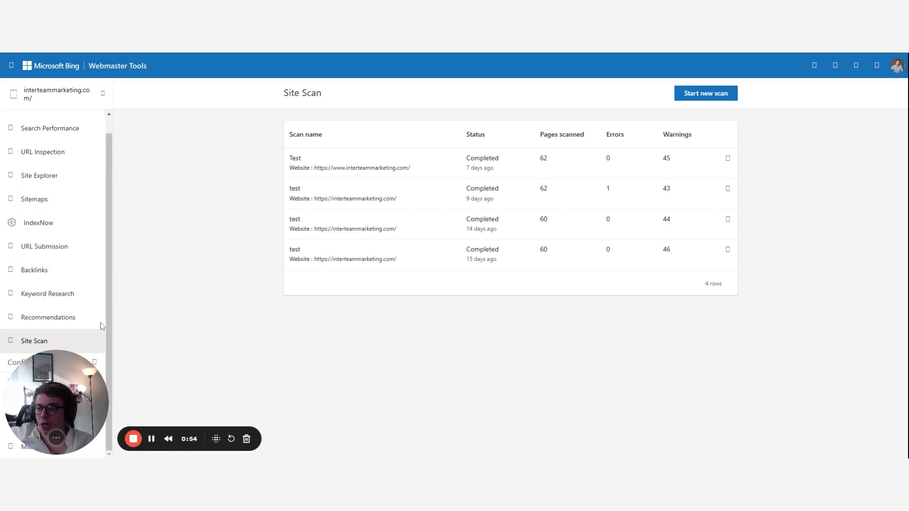
pyautogui.scroll(1, 51, 312)
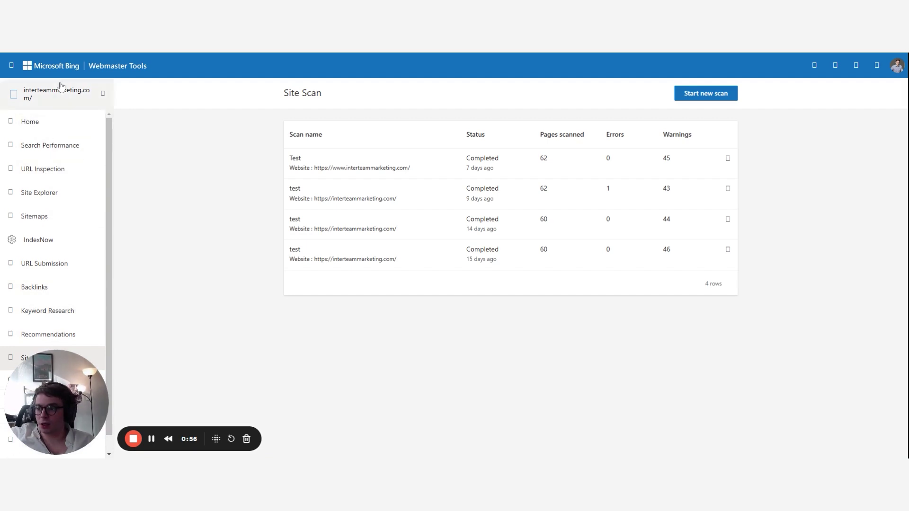
# View the Home overview for interteammarketing.com and return to the Site Scan page.
pyautogui.click(35, 124)
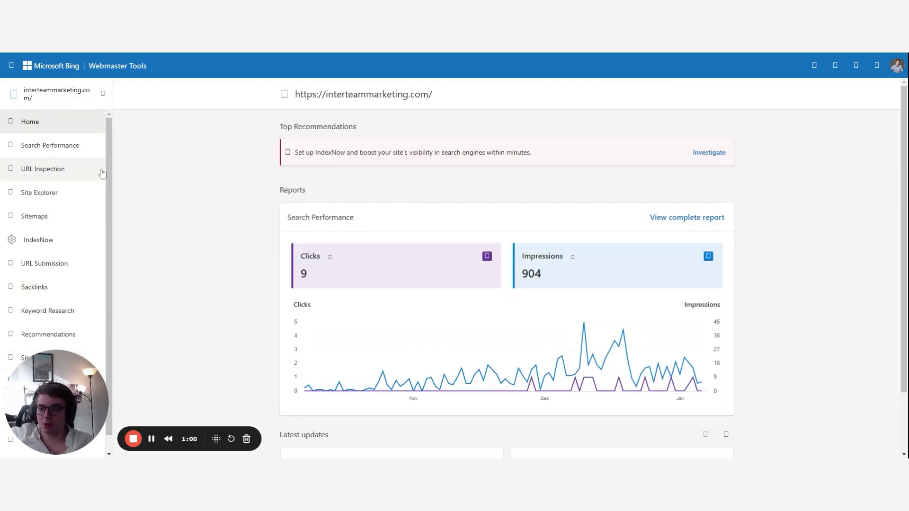
pyautogui.scroll(-1, 35, 129)
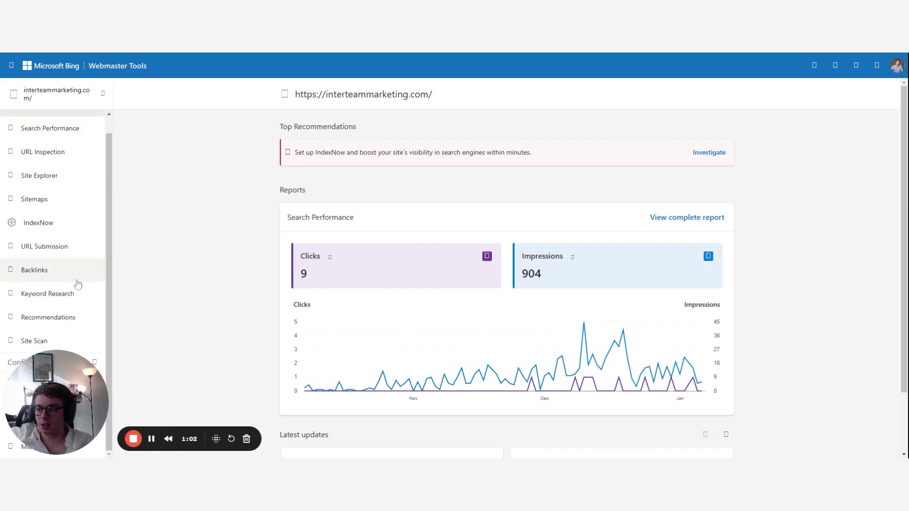
pyautogui.click(19, 344)
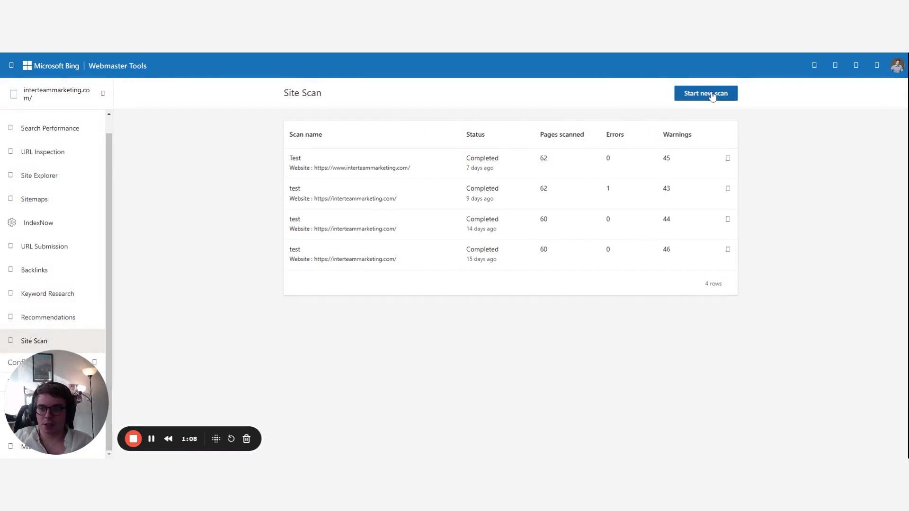
pyautogui.click(706, 94)
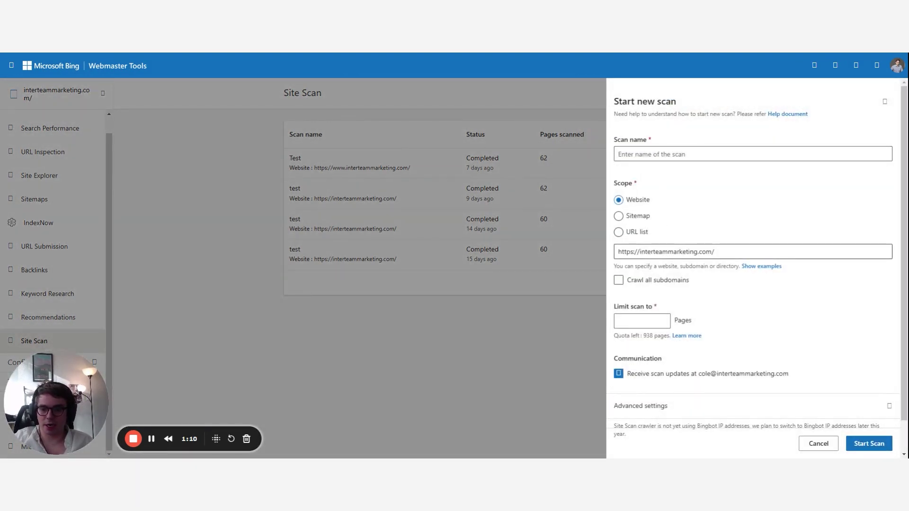
pyautogui.click(654, 251)
pyautogui.write('www.')
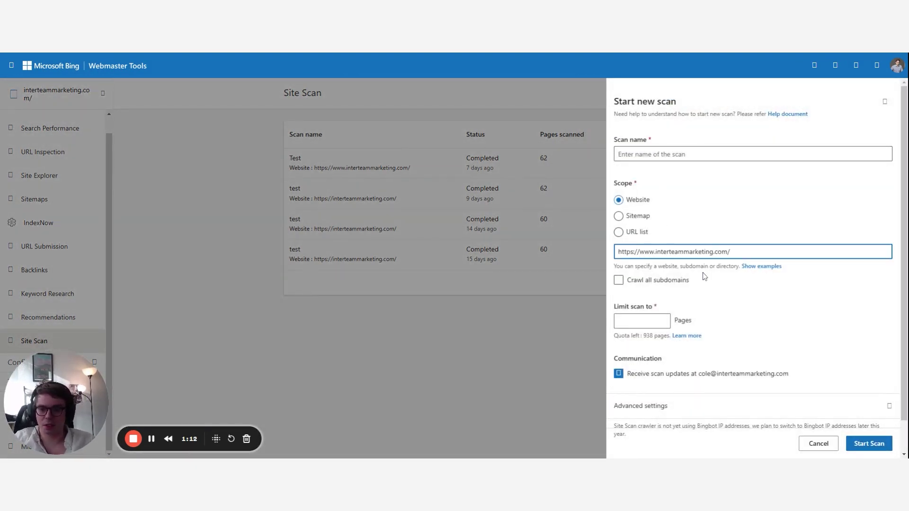
pyautogui.click(710, 154)
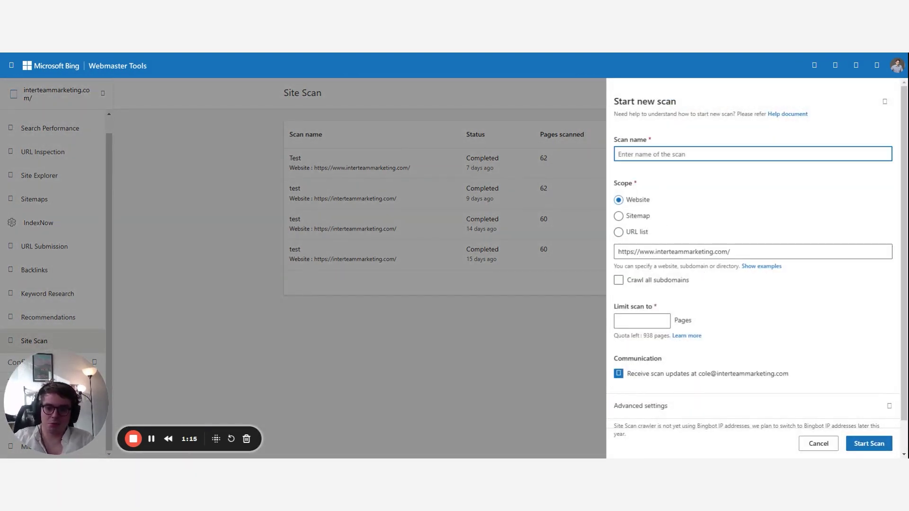
pyautogui.write('Test')
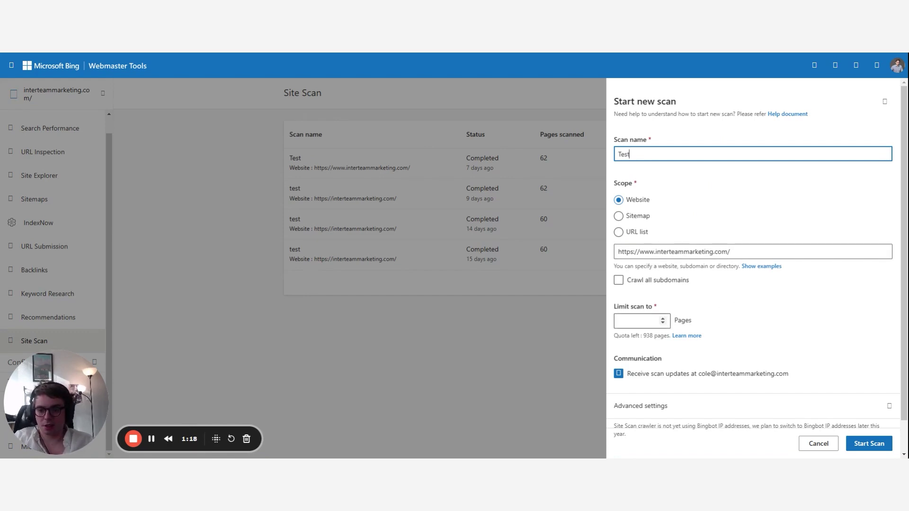
# Limit the scan to 100 pages with all subdomains crawled, and start it.
pyautogui.click(651, 321)
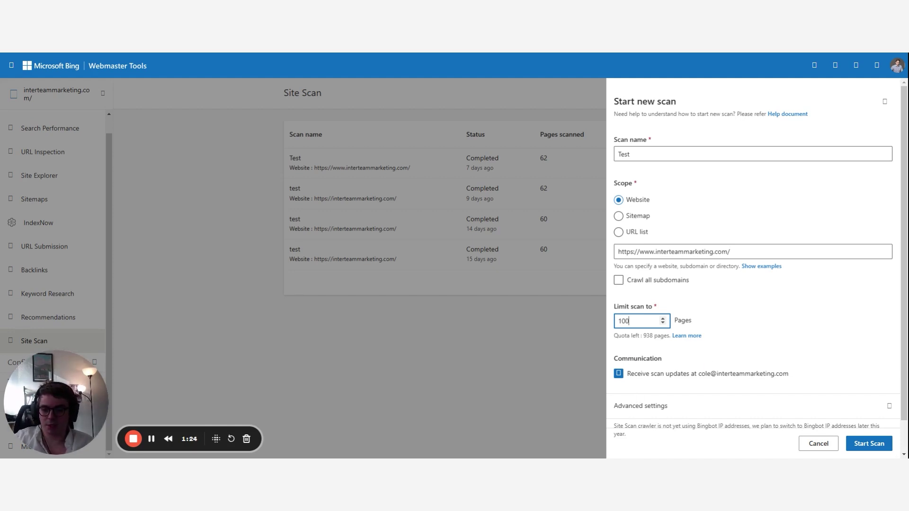
pyautogui.doubleClick(634, 321)
pyautogui.scroll(-1, 745, 336)
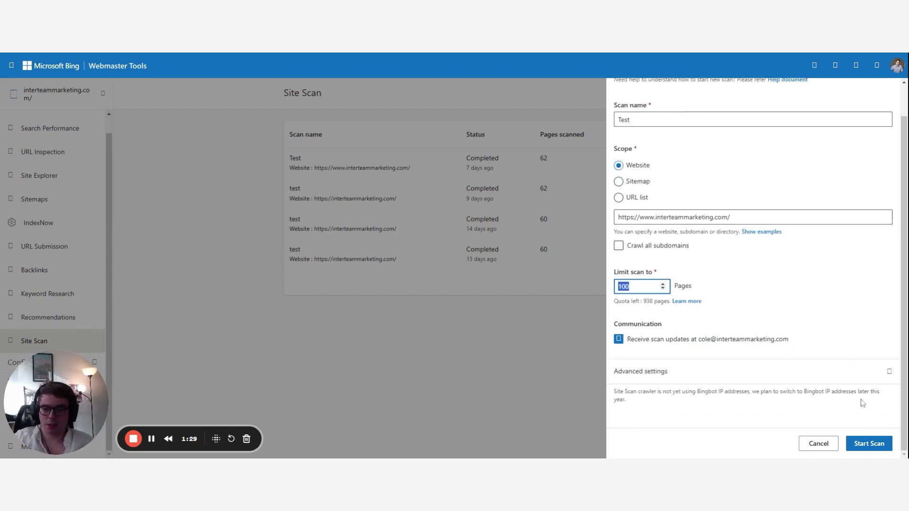
pyautogui.click(615, 247)
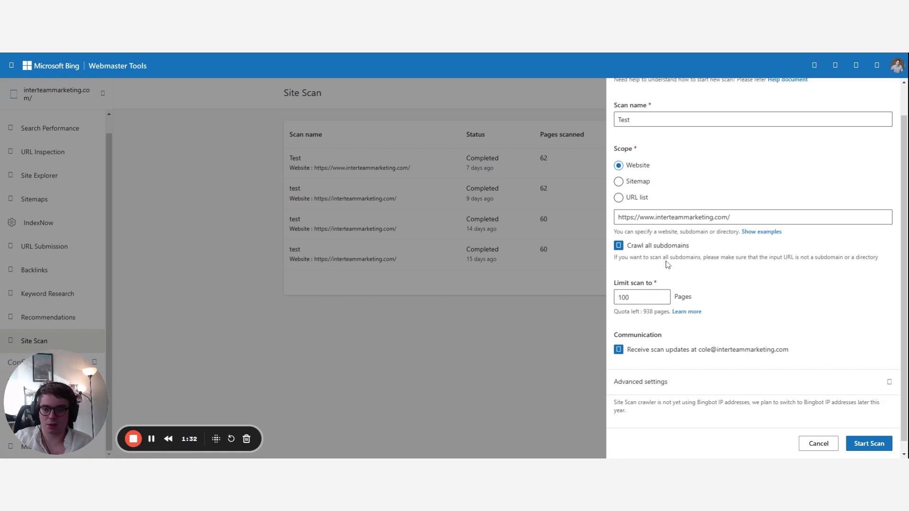
pyautogui.click(875, 445)
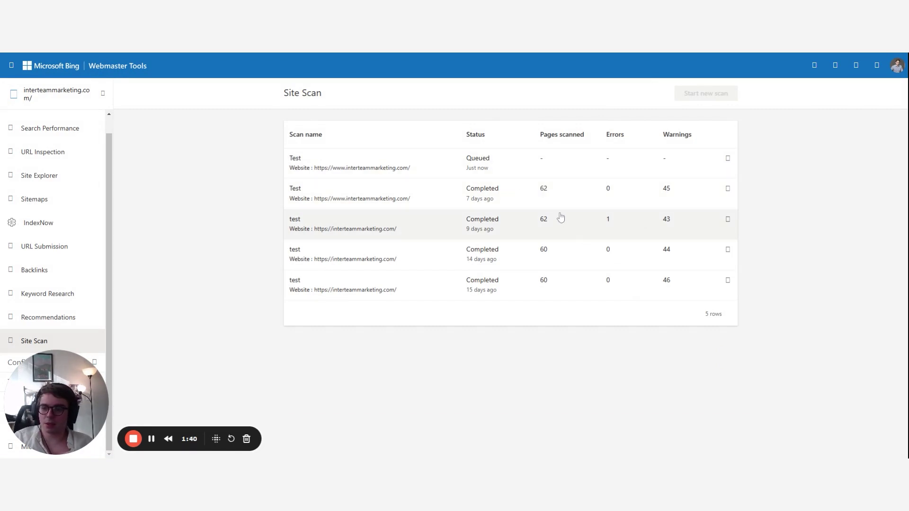
# Open the completed Test scan from 7 days ago and check its errors before returning to all issues.
pyautogui.click(436, 194)
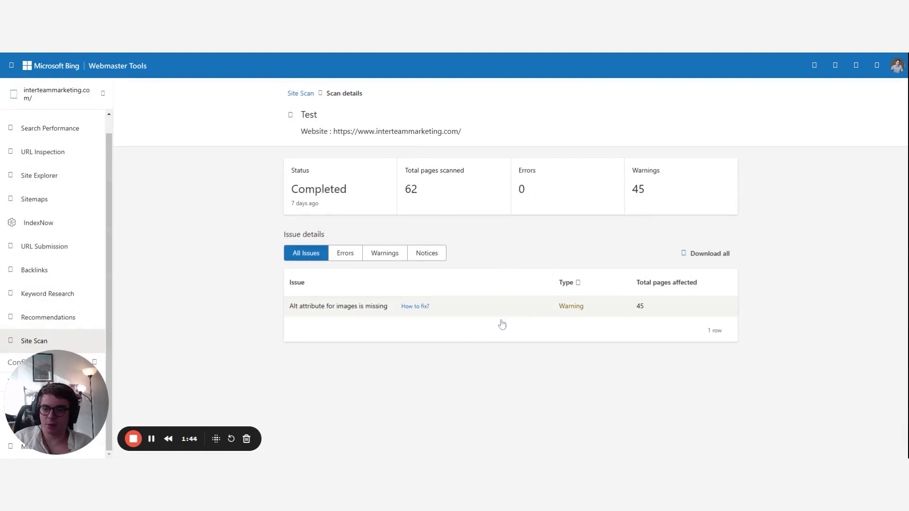
pyautogui.click(357, 258)
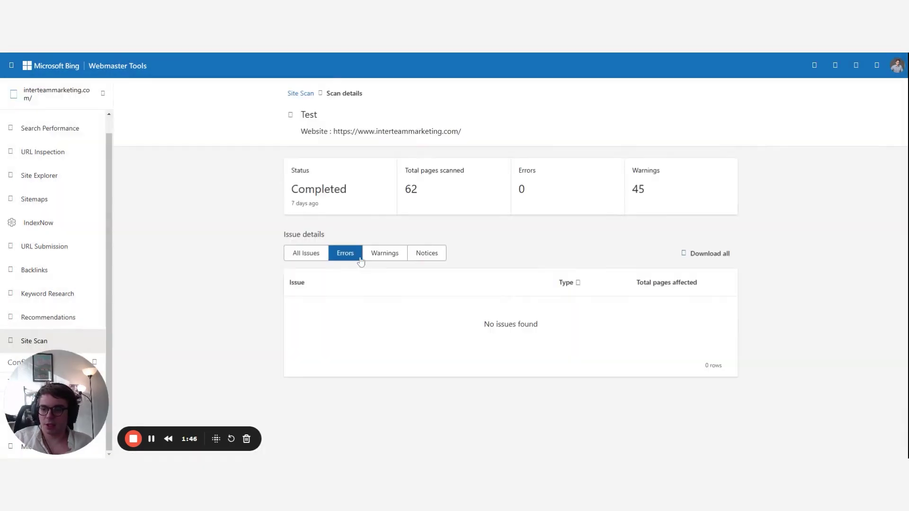
pyautogui.click(301, 258)
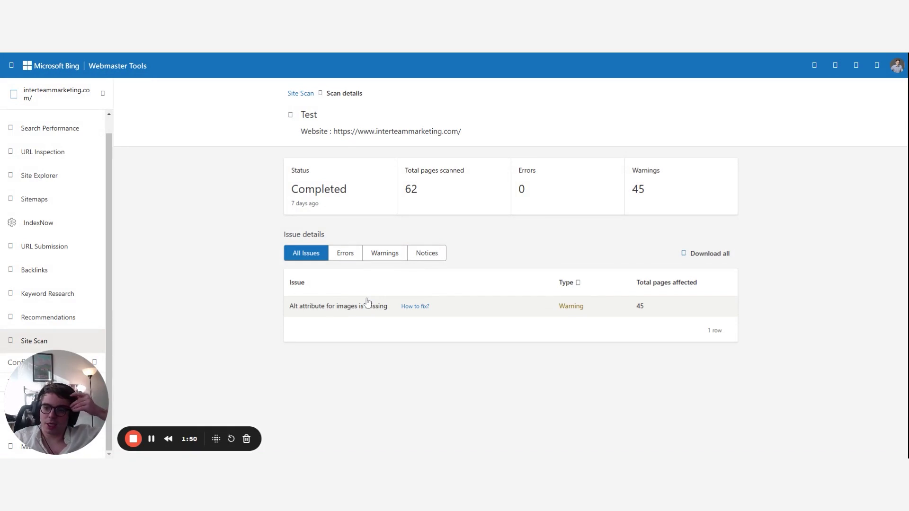
# Open the missing image alt attribute warning and read its title, affected pages and fix instructions.
pyautogui.click(332, 307)
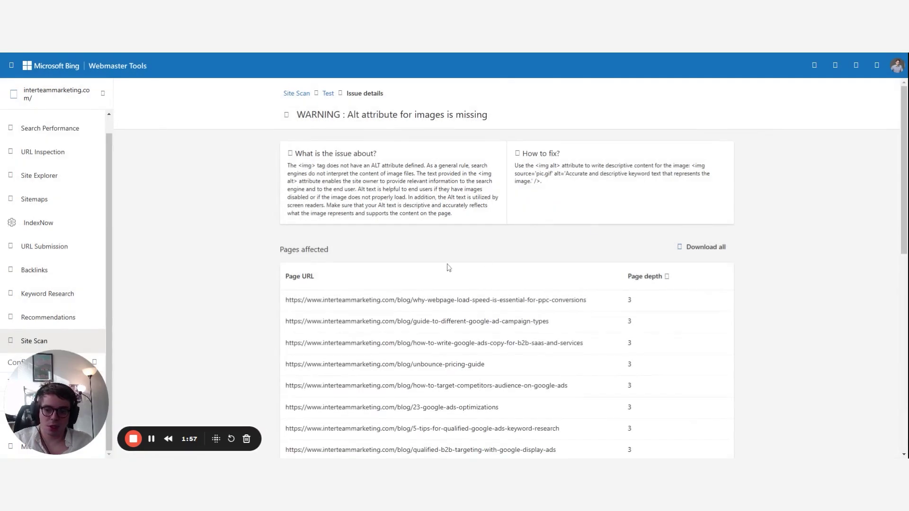
pyautogui.scroll(-2, 578, 208)
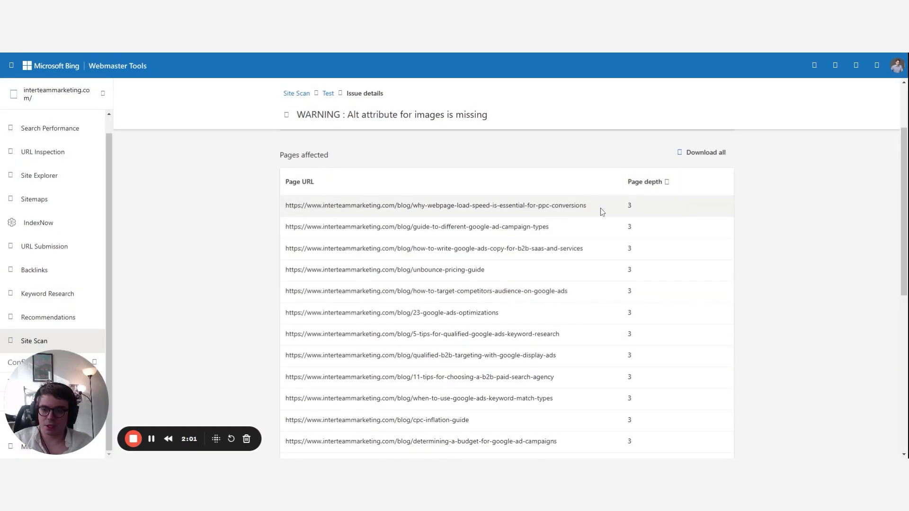
pyautogui.scroll(2, 497, 185)
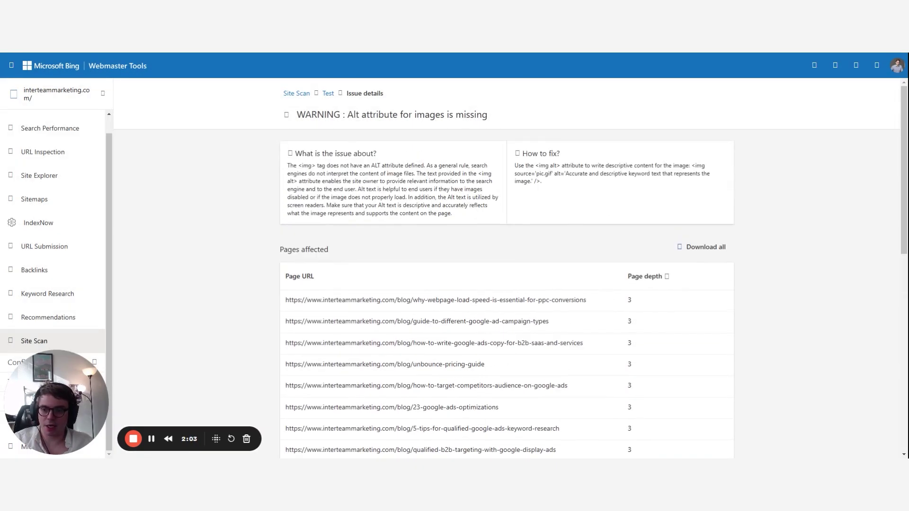
pyautogui.moveTo(525, 166); pyautogui.dragTo(583, 166)
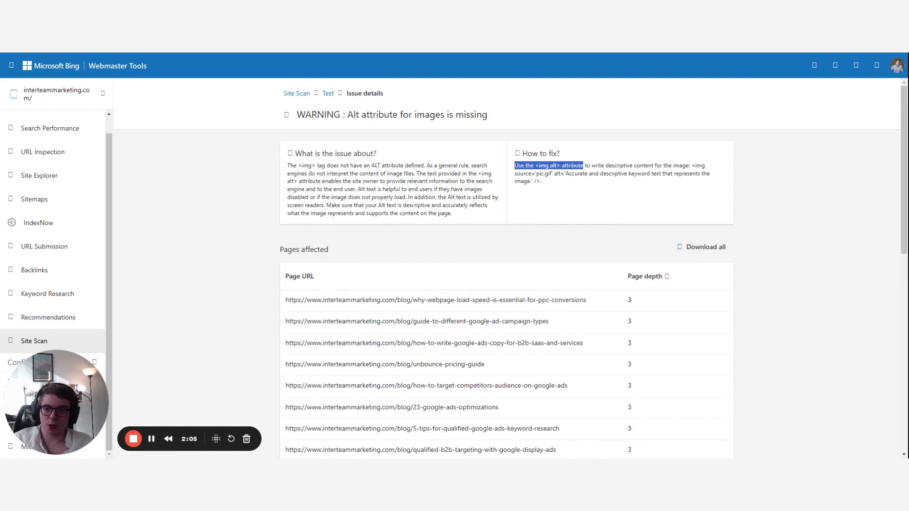
pyautogui.moveTo(348, 115); pyautogui.dragTo(444, 115)
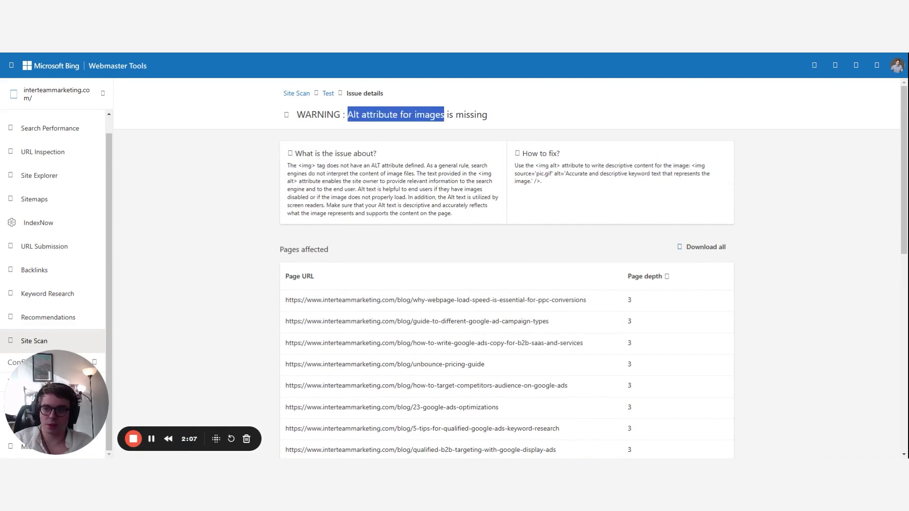
pyautogui.doubleClick(429, 115)
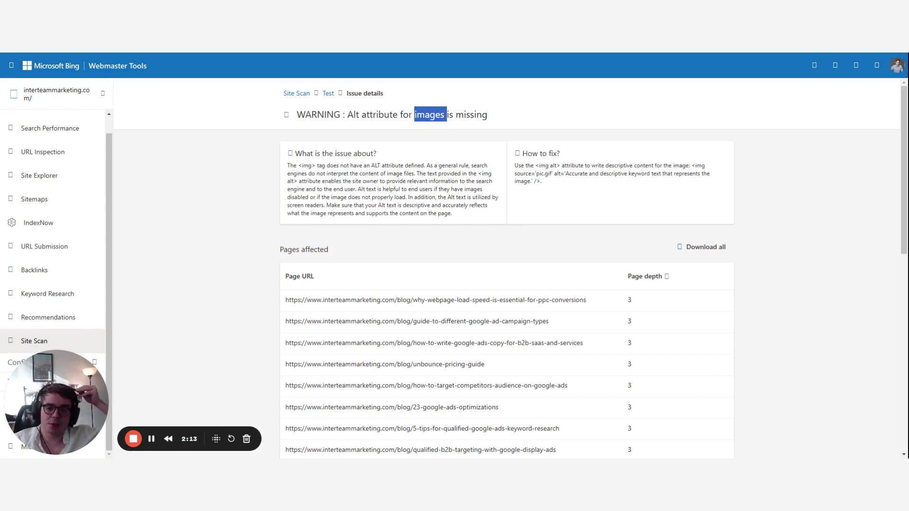
# Examine the page depth values of the blog pages affected by the missing alt attribute warning.
pyautogui.scroll(-1, 635, 251)
pyautogui.moveTo(635, 251); pyautogui.dragTo(621, 259)
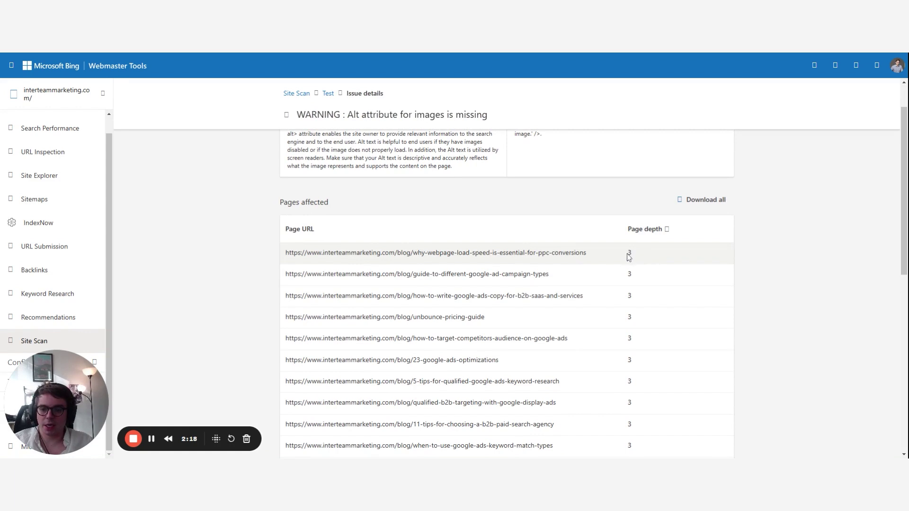
pyautogui.moveTo(629, 257)
pyautogui.mouseDown()
pyautogui.moveTo(651, 259)
pyautogui.moveTo(633, 300)
pyautogui.moveTo(645, 254)
pyautogui.mouseUp()
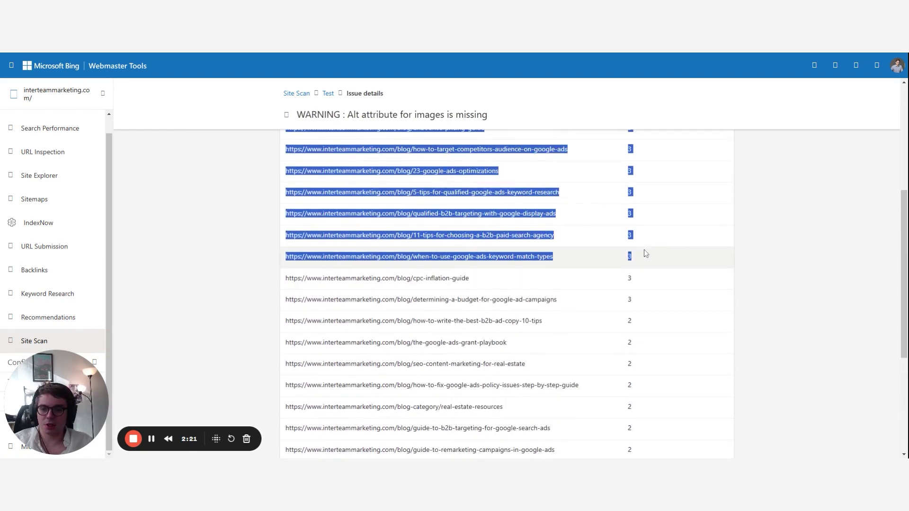
pyautogui.click(645, 254)
pyautogui.scroll(3, 627, 202)
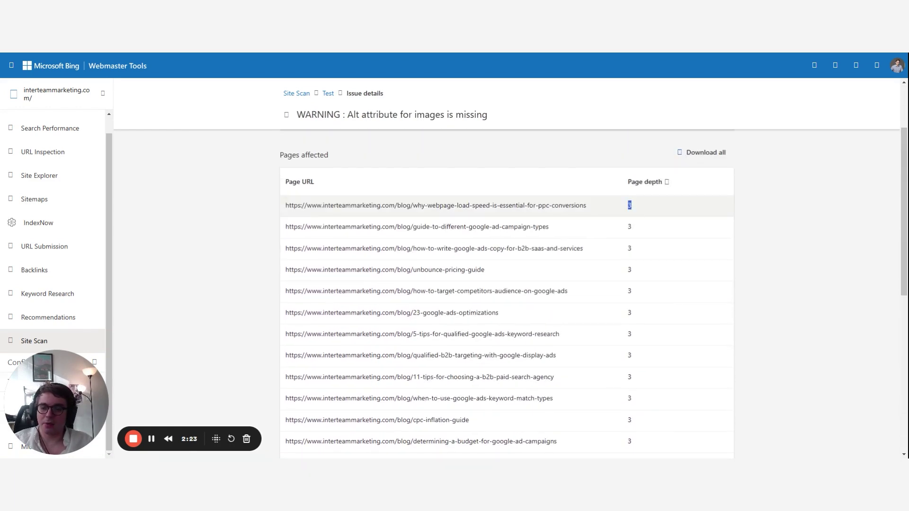
pyautogui.moveTo(629, 205); pyautogui.dragTo(643, 376)
pyautogui.click(643, 377)
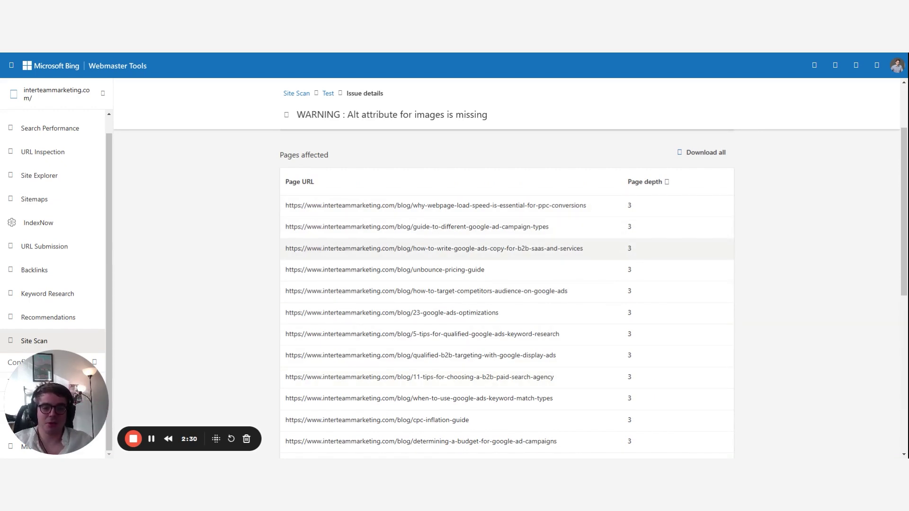
# Increase the rows per page of the affected pages list so all its entries fit on one page.
pyautogui.scroll(-2, 633, 250)
pyautogui.scroll(-4, 634, 250)
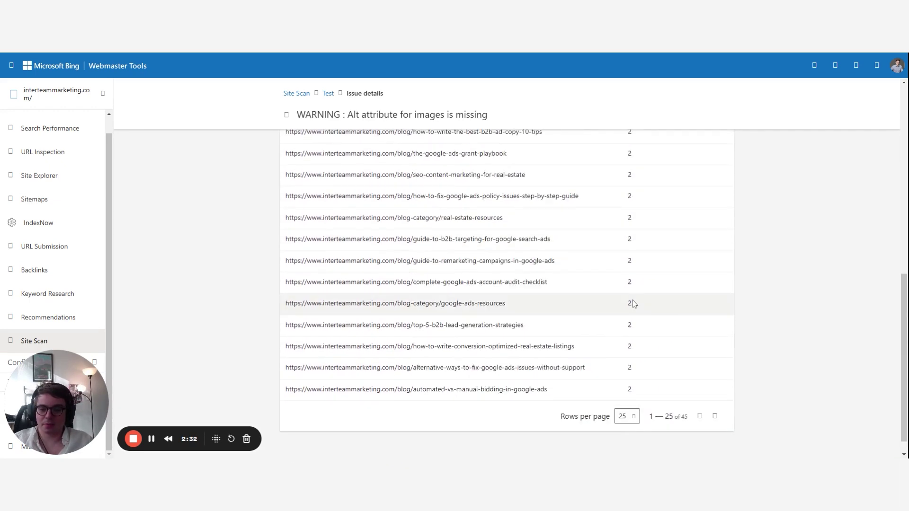
pyautogui.click(626, 416)
pyautogui.click(625, 400)
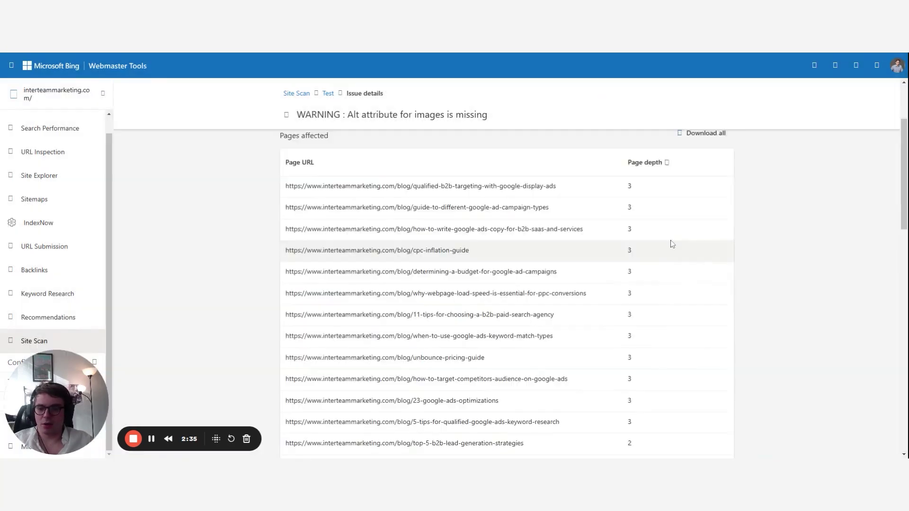
# Review the expanded list of affected page URLs and their page depths, from the blog pages through to the homepage.
pyautogui.scroll(-10, 679, 241)
pyautogui.scroll(-5, 688, 261)
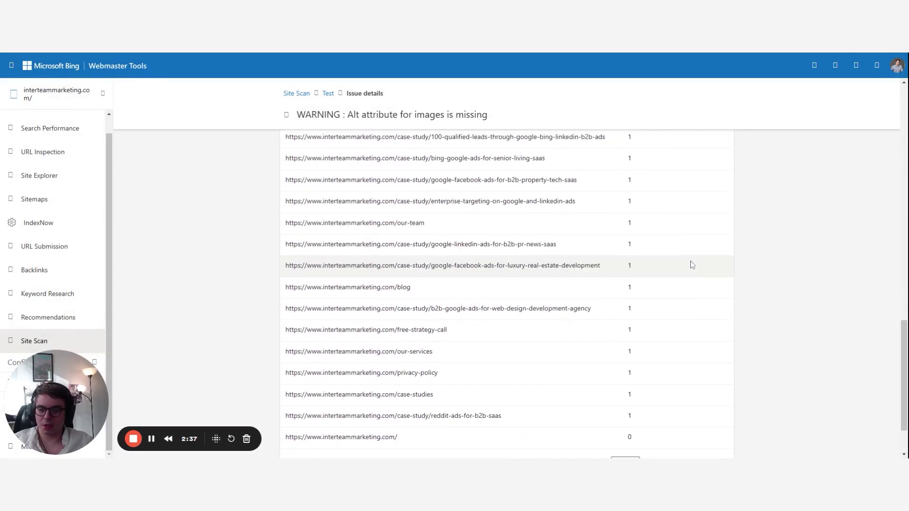
pyautogui.scroll(2, 583, 330)
pyautogui.scroll(15, 581, 328)
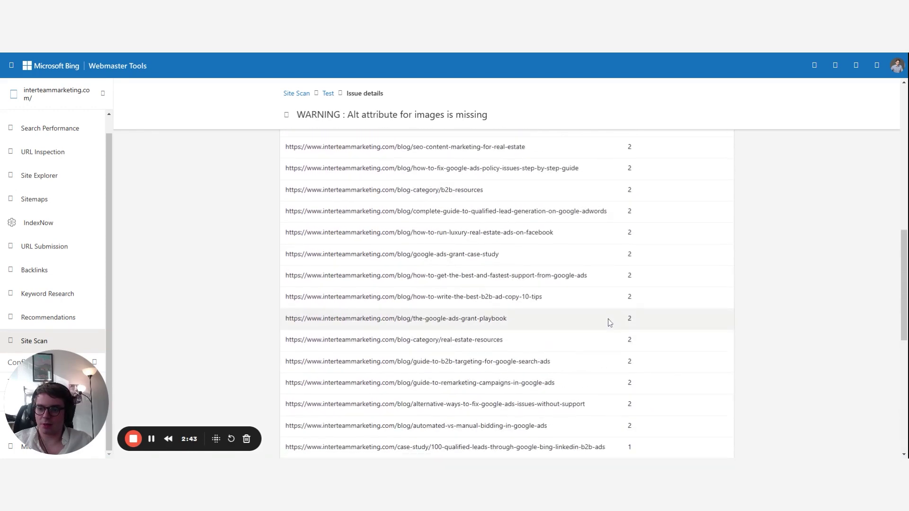
pyautogui.scroll(2, 691, 294)
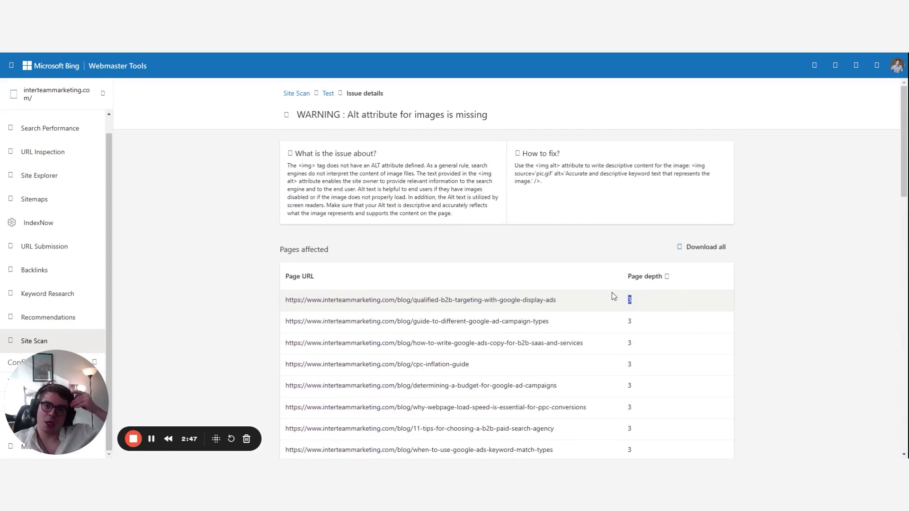
pyautogui.moveTo(525, 302)
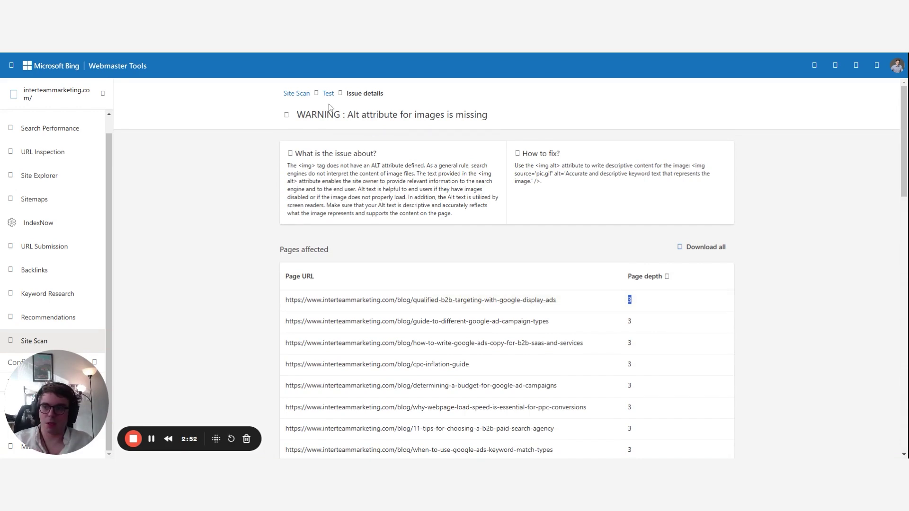
# Return to the Site Scan overview, reopen the completed Test scan from 7 days ago and check its warnings total.
pyautogui.click(296, 94)
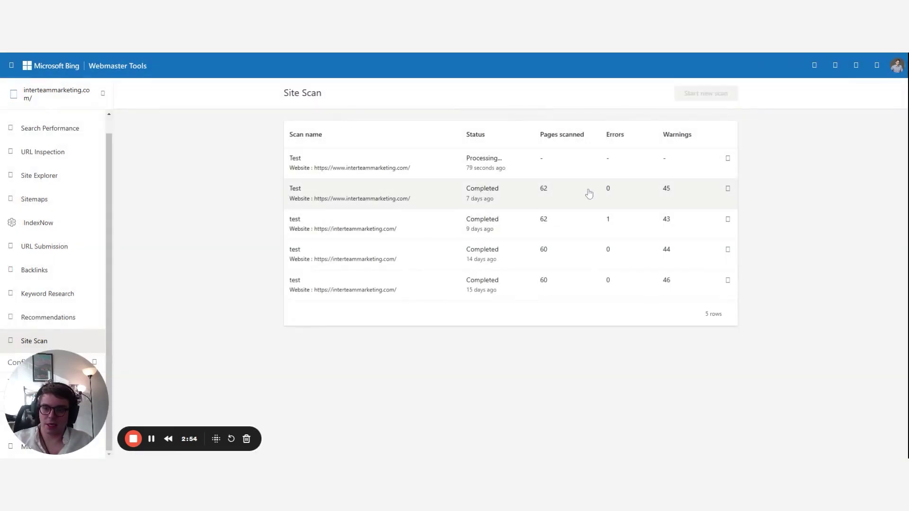
pyautogui.click(656, 193)
pyautogui.doubleClick(638, 189)
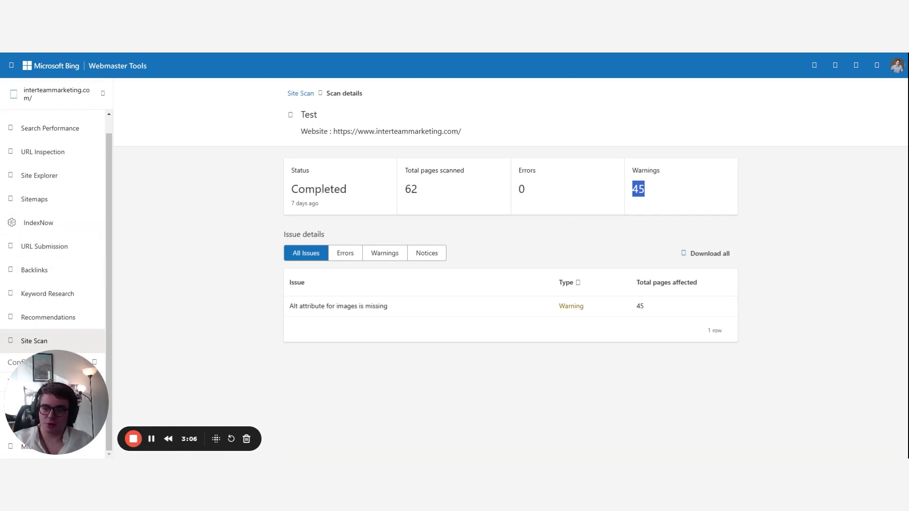
pyautogui.click(189, 227)
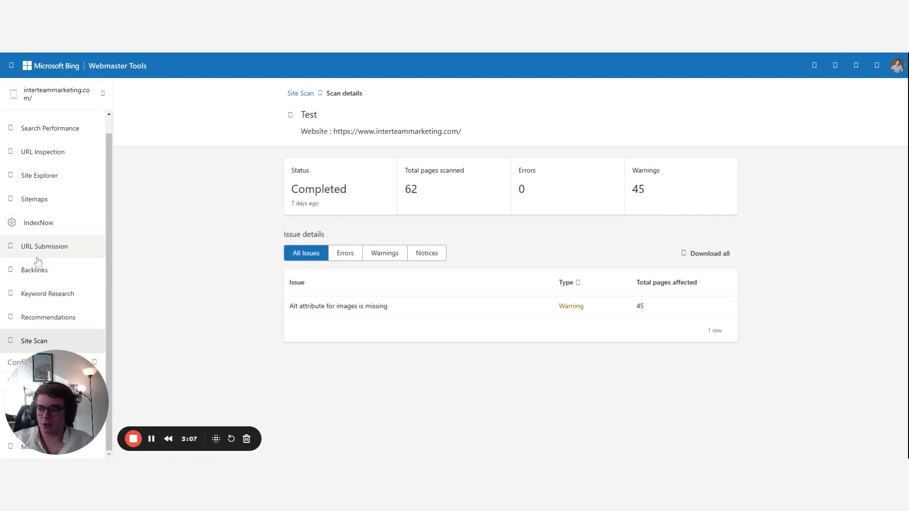
pyautogui.click(51, 199)
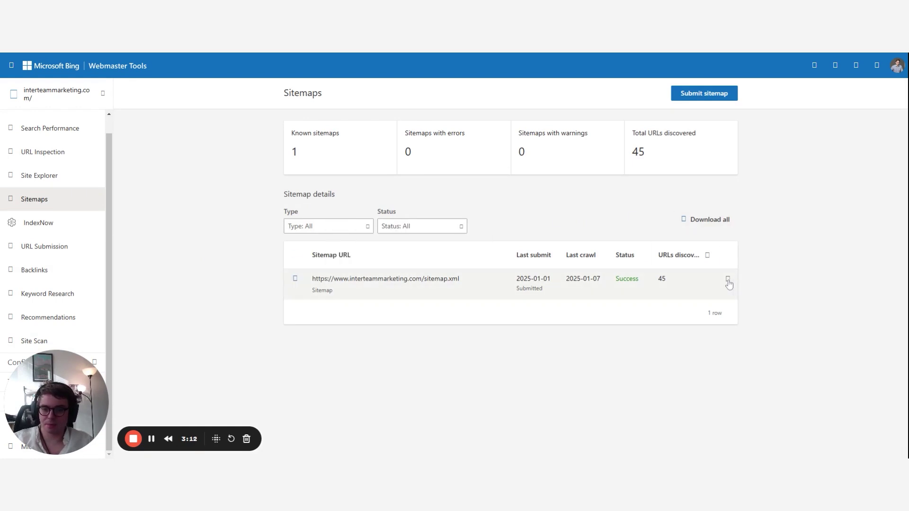
pyautogui.click(295, 279)
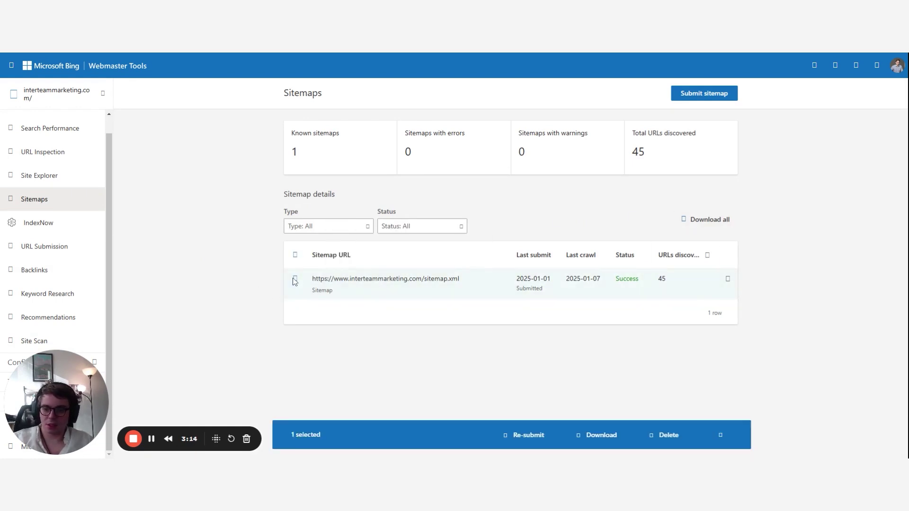
pyautogui.click(518, 435)
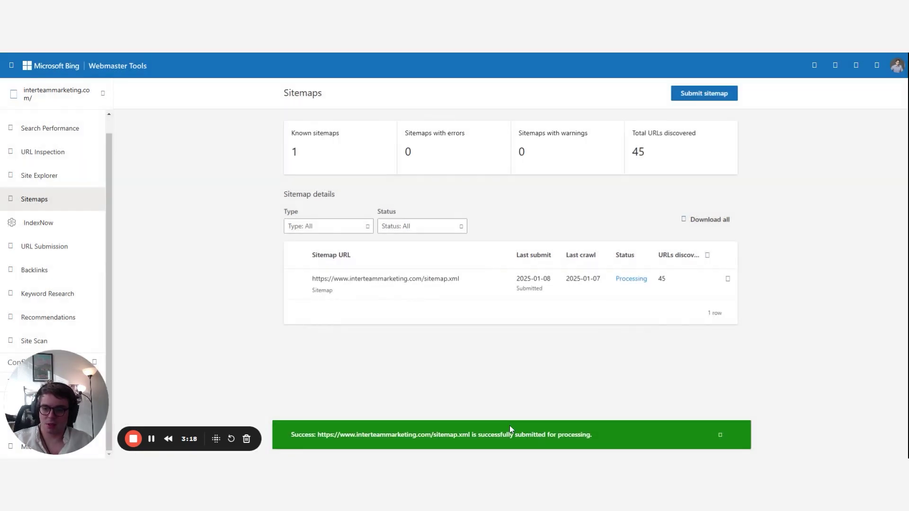
pyautogui.tripleClick(494, 434)
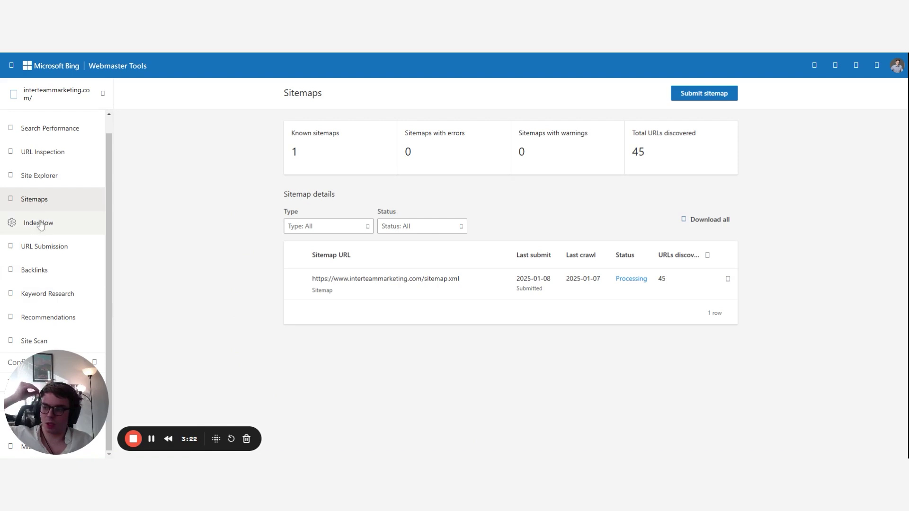
# Open the list of submitted URLs and set it to display 100 rows per page.
pyautogui.click(70, 247)
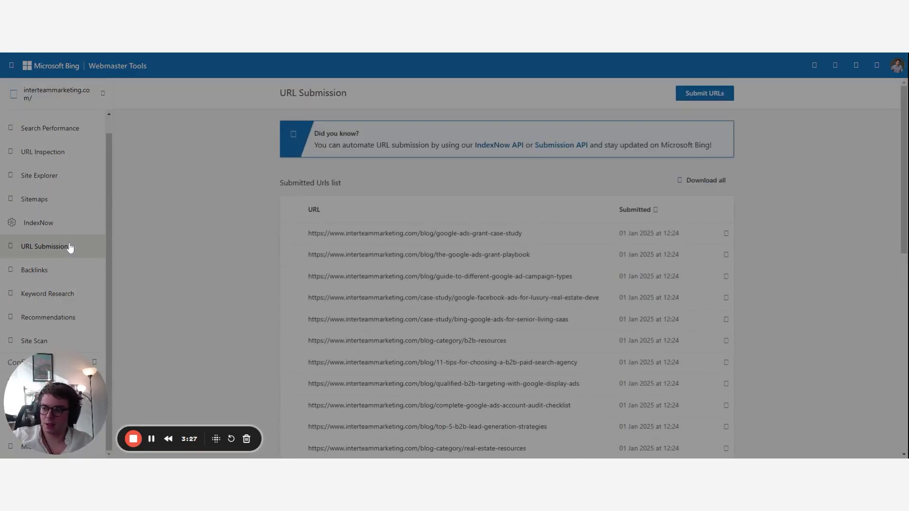
pyautogui.scroll(-12, 493, 211)
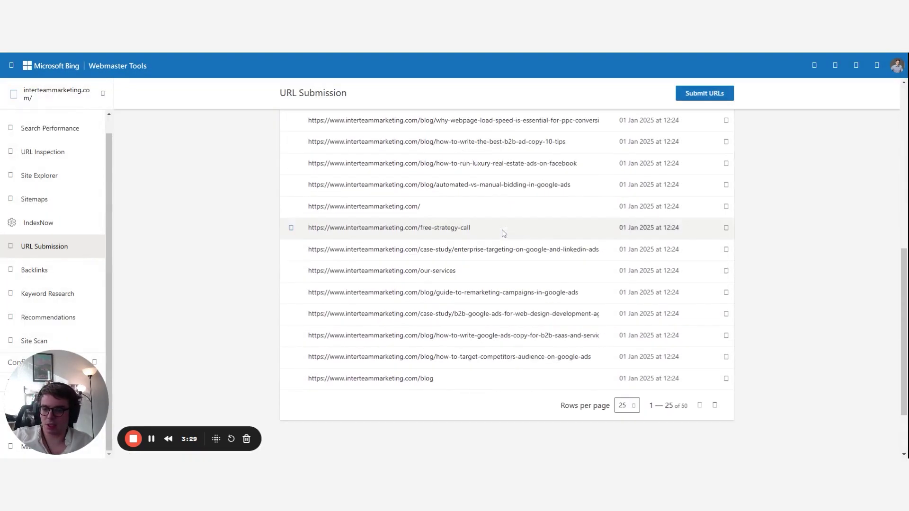
pyautogui.click(625, 326)
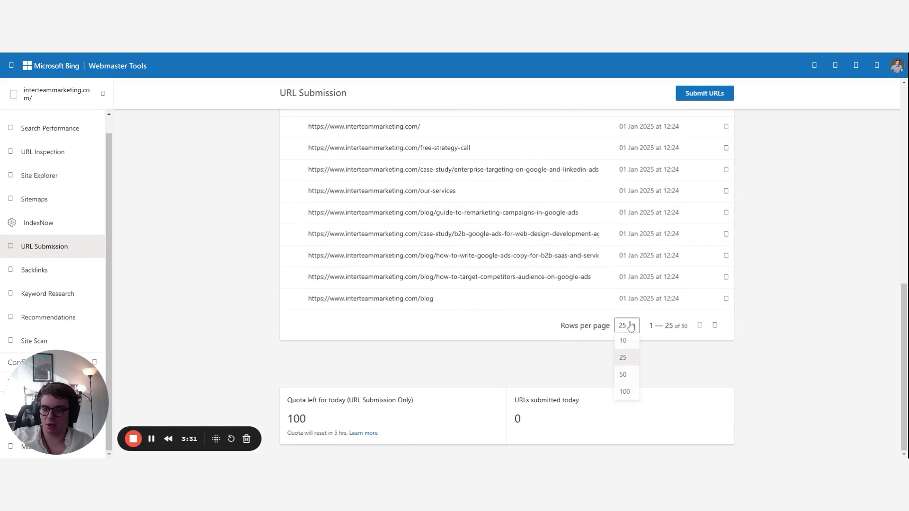
pyautogui.click(627, 393)
# Select all URLs in the submitted URLs list and re-submit them to Bing.
pyautogui.scroll(8, 230, 227)
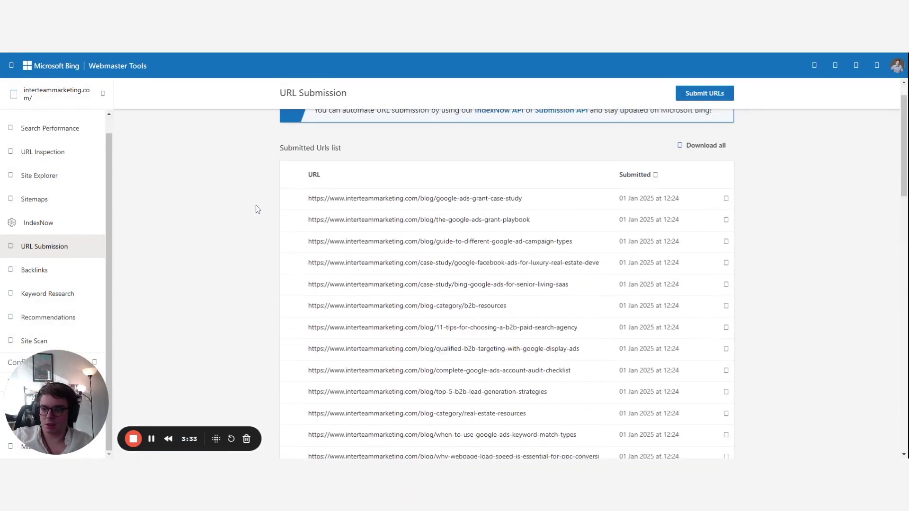
pyautogui.click(291, 209)
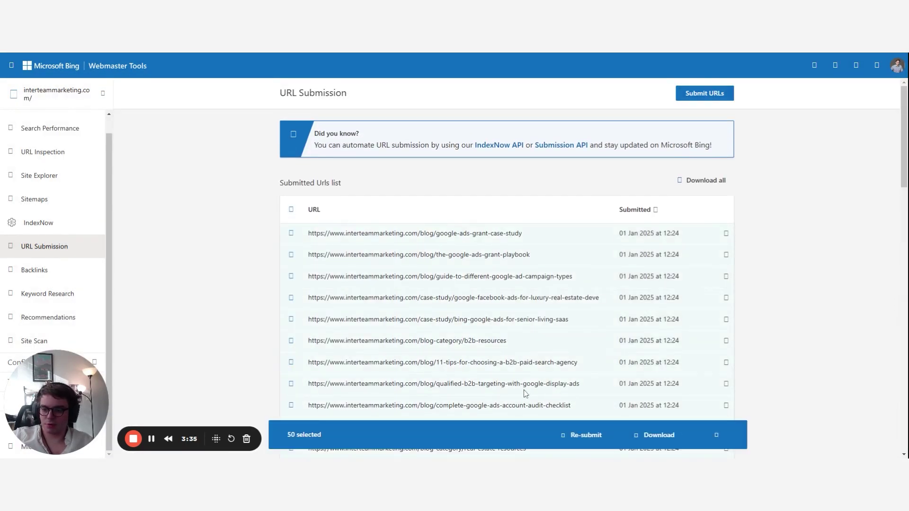
pyautogui.click(590, 438)
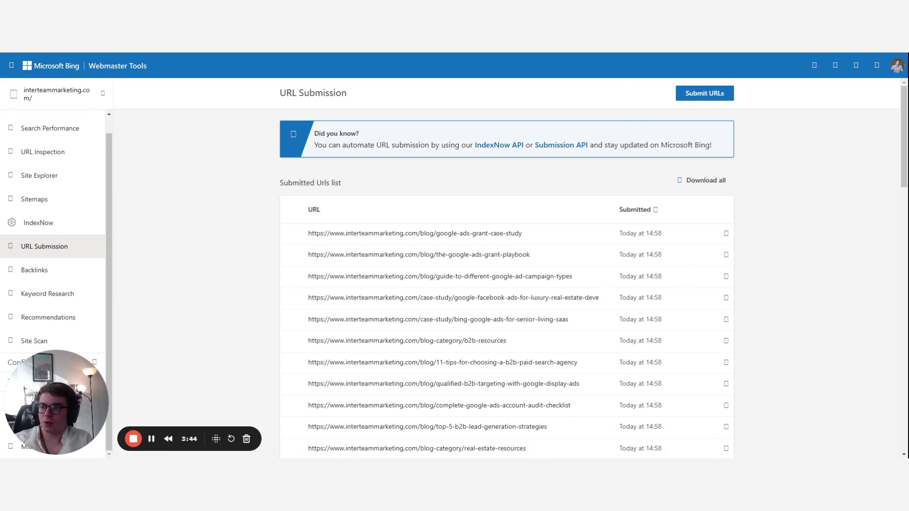
pyautogui.hotkey('ctrl', 'Tab')
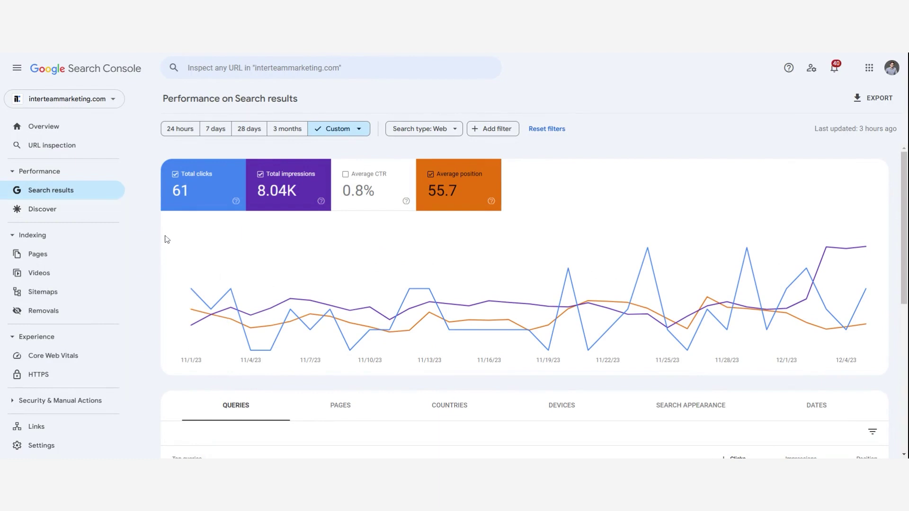
pyautogui.scroll(-2, 34, 216)
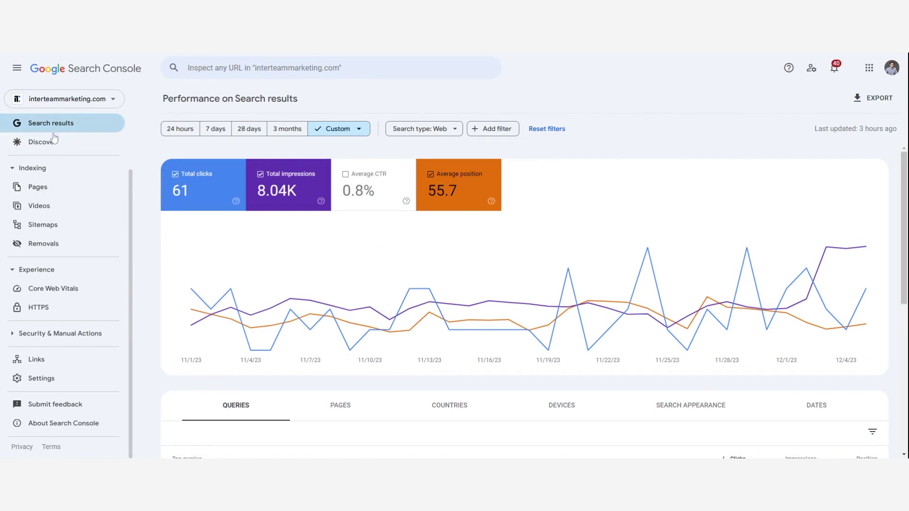
pyautogui.click(50, 230)
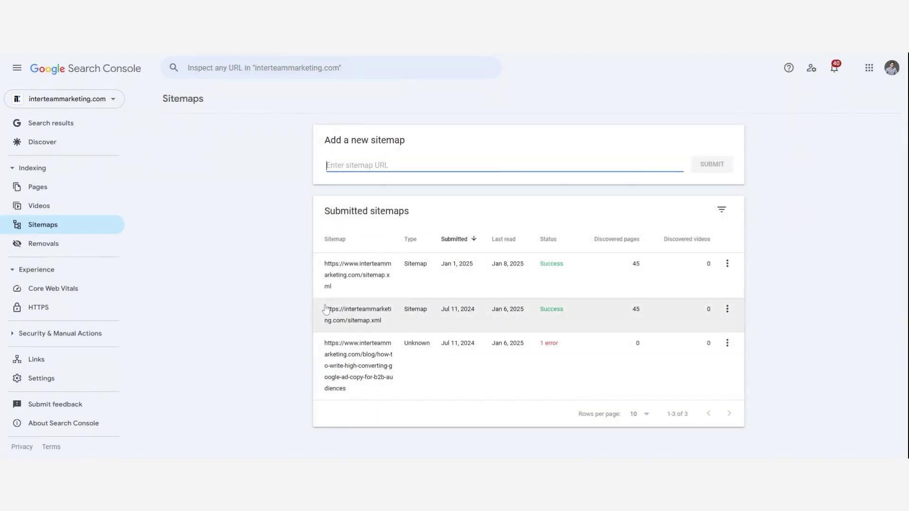
pyautogui.click(321, 265)
pyautogui.moveTo(321, 265); pyautogui.dragTo(355, 291)
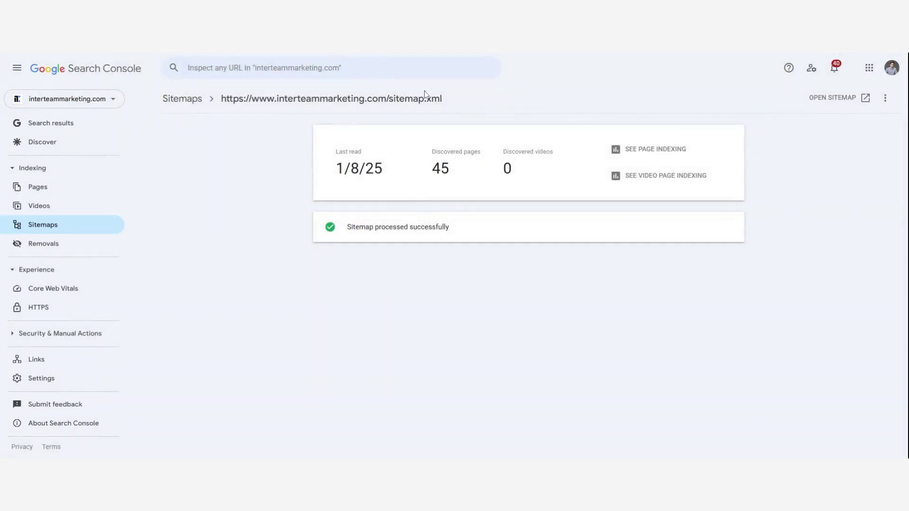
pyautogui.moveTo(441, 99); pyautogui.dragTo(240, 97)
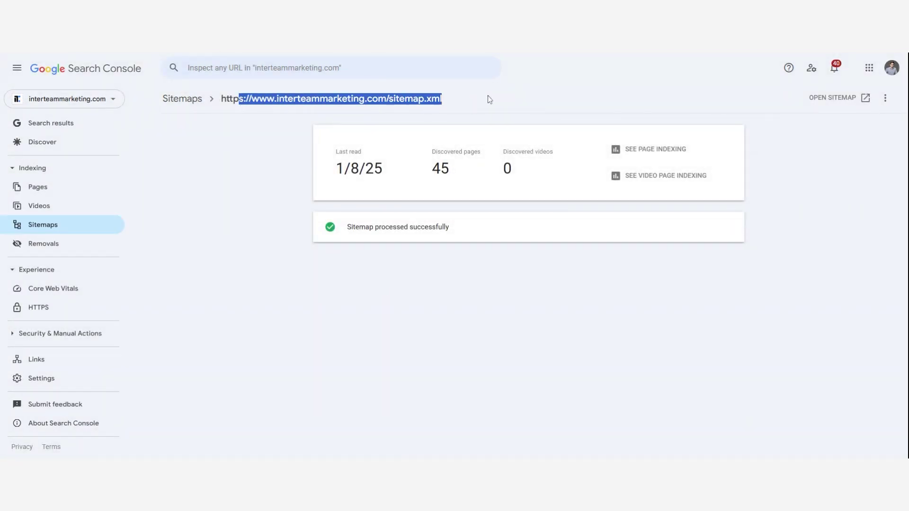
pyautogui.moveTo(490, 99); pyautogui.dragTo(221, 97)
pyautogui.hotkey('ctrl', 'c')
pyautogui.click(179, 101)
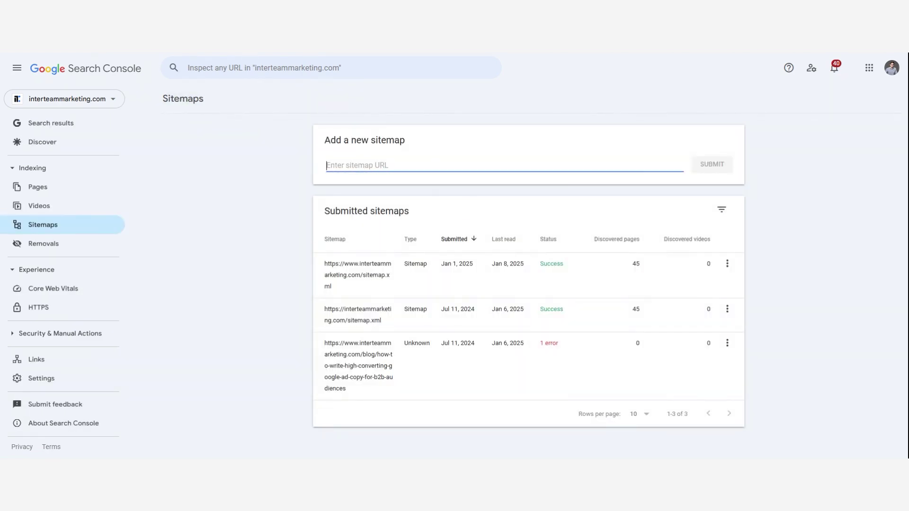
pyautogui.hotkey('ctrl', 'v')
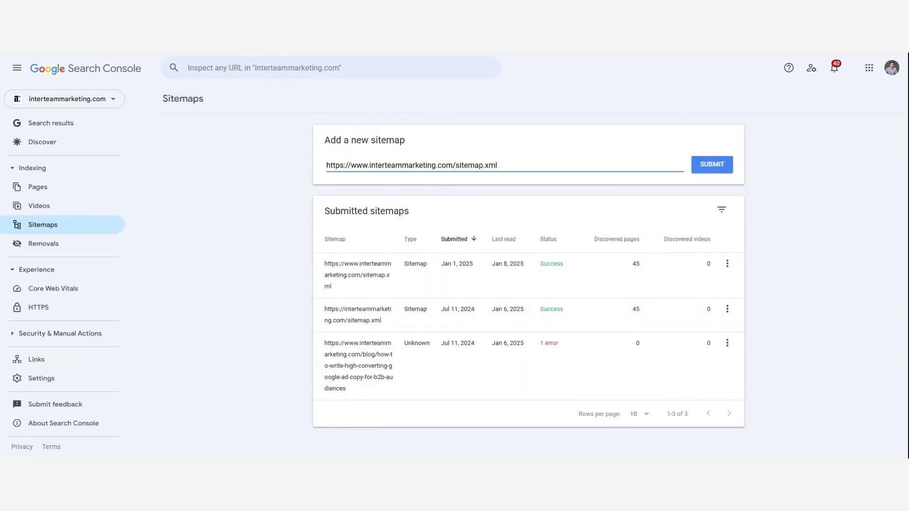
pyautogui.click(710, 175)
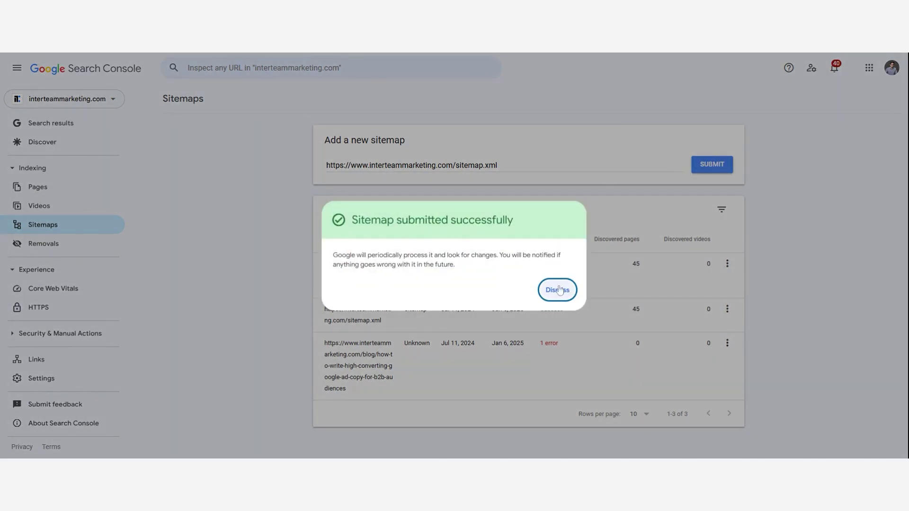
pyautogui.click(560, 293)
# Open the indexed pages data from the page indexing report and sort the example URLs by last crawled, oldest first.
pyautogui.click(56, 187)
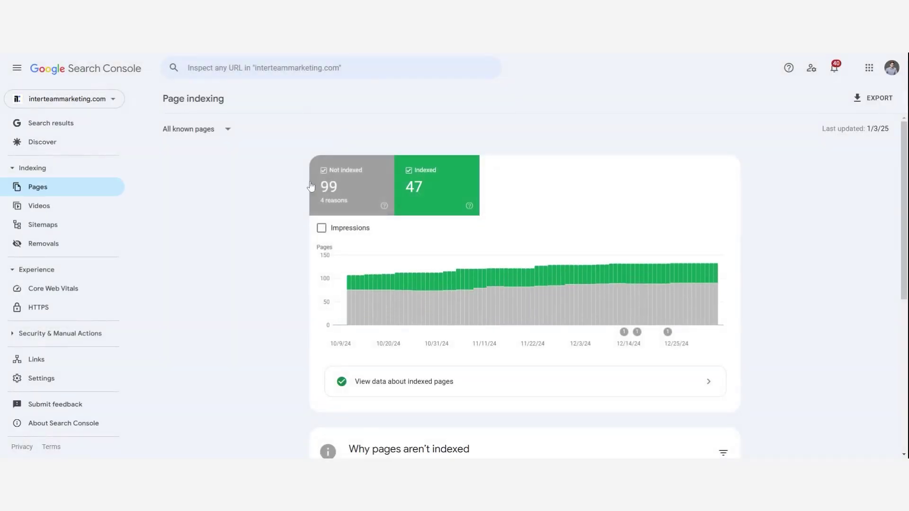
pyautogui.scroll(-3, 312, 195)
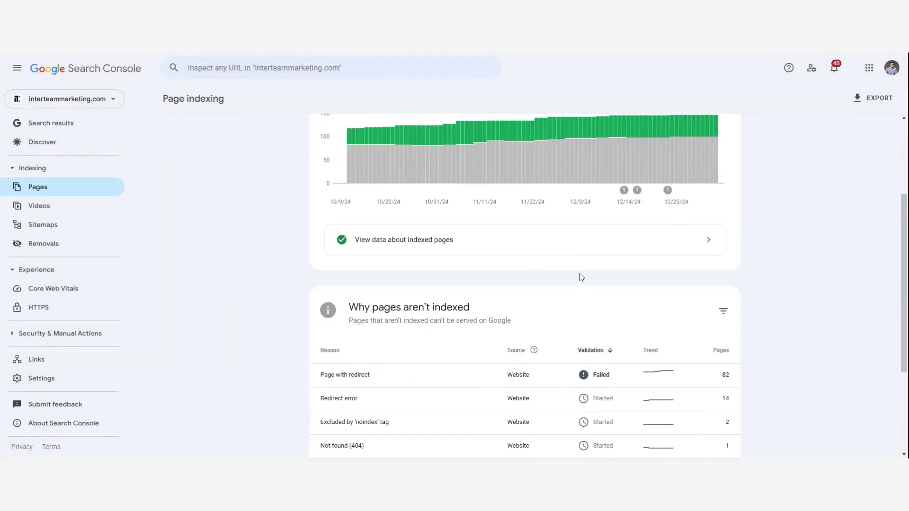
pyautogui.click(706, 247)
pyautogui.scroll(-5, 671, 336)
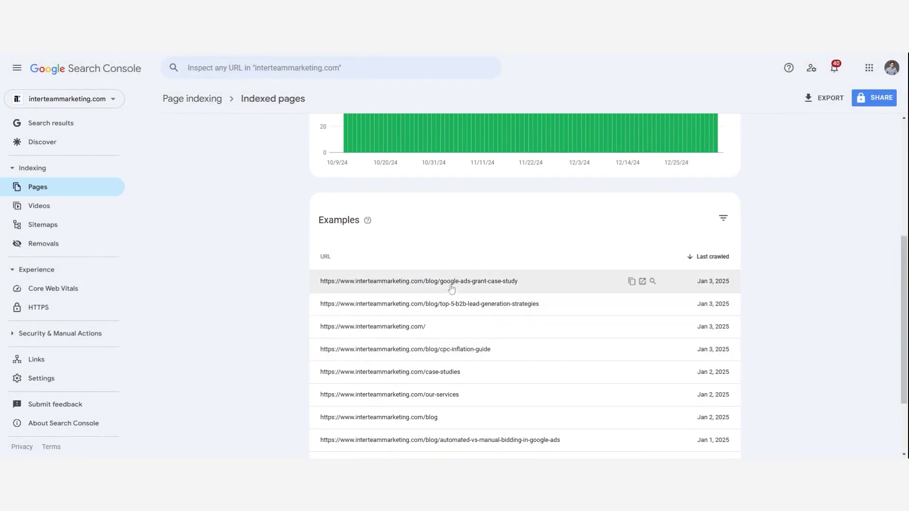
pyautogui.click(690, 260)
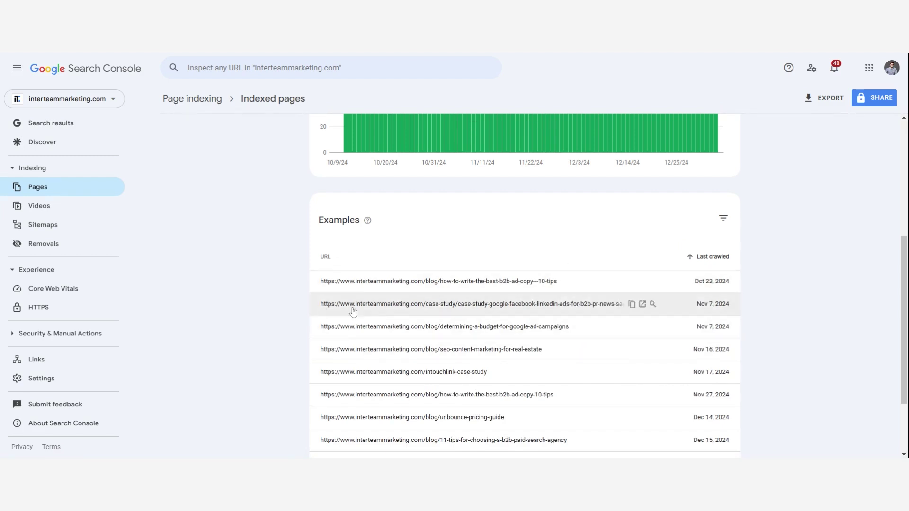
# Inspect the indexed blog URL determining-a-budget-for-google-ad-campaigns and check its Google index status.
pyautogui.click(377, 327)
pyautogui.click(704, 205)
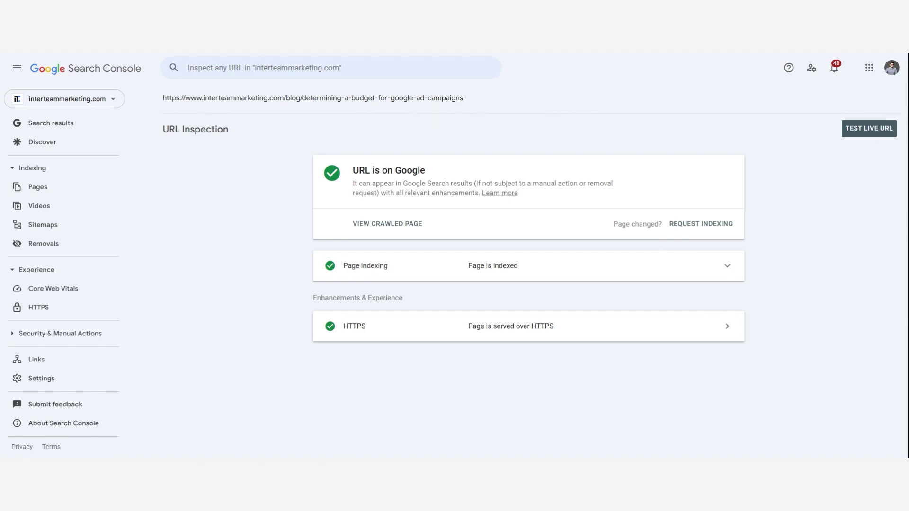
pyautogui.tripleClick(402, 98)
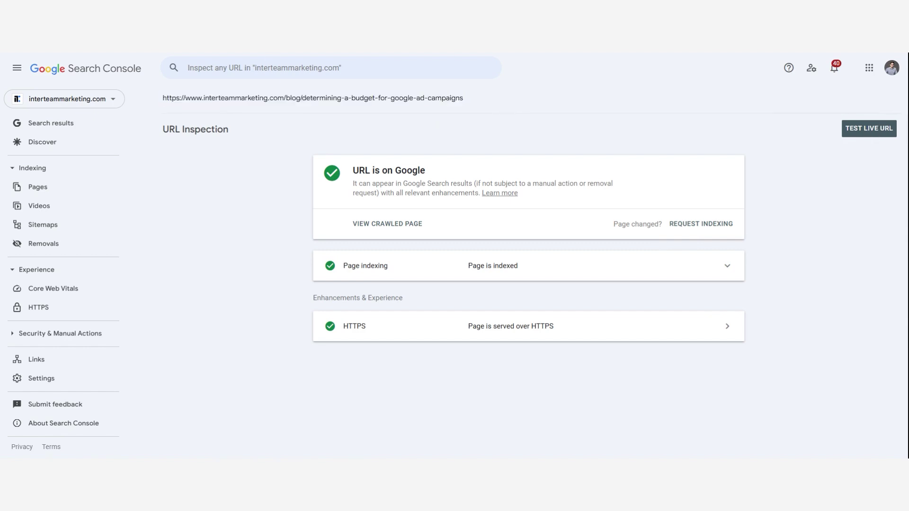